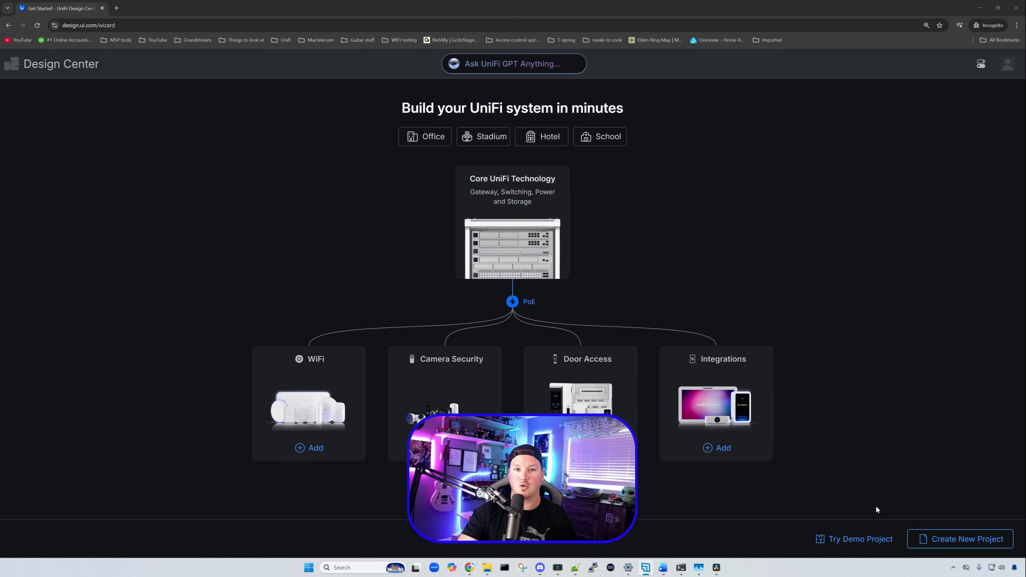
Load the demo office project, cancel a trial wall, and delete the short wall above the stairwell
click(861, 538)
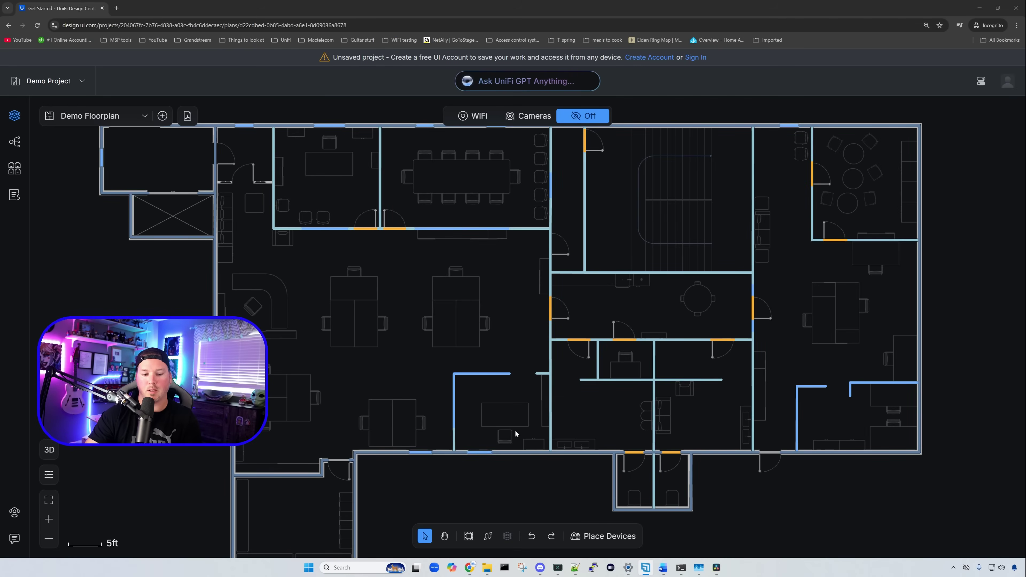
click(469, 536)
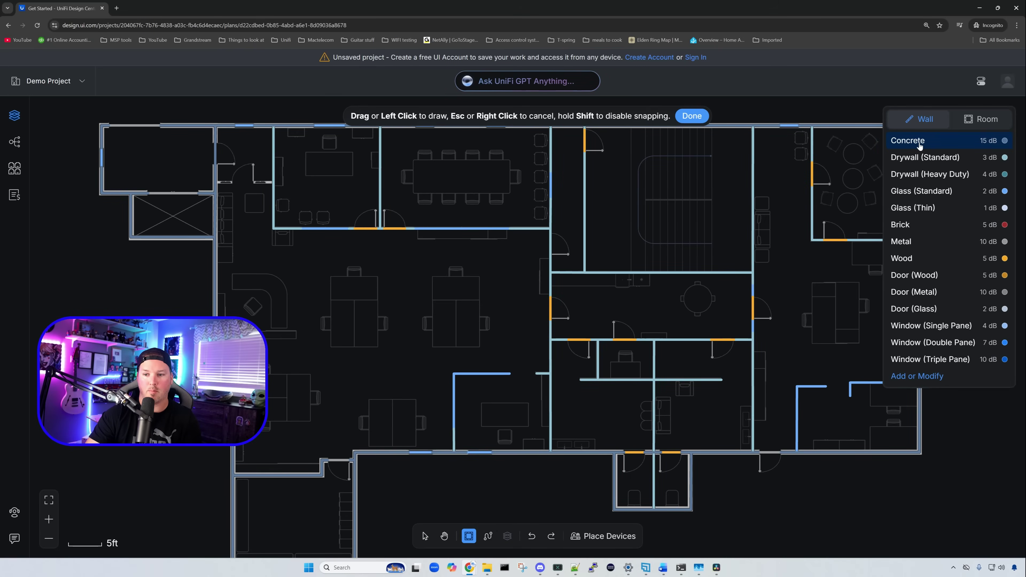
click(585, 129)
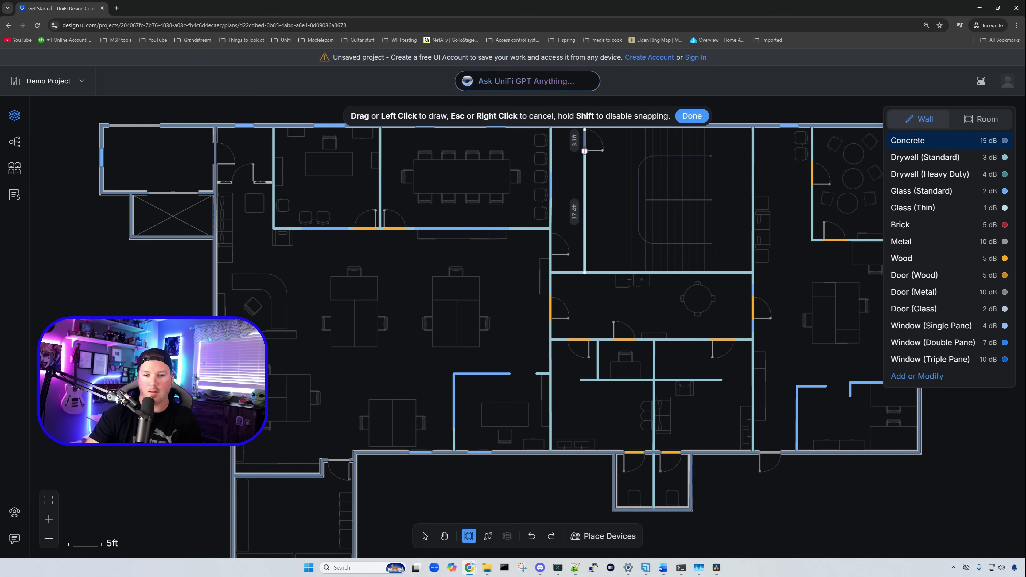
key(Escape)
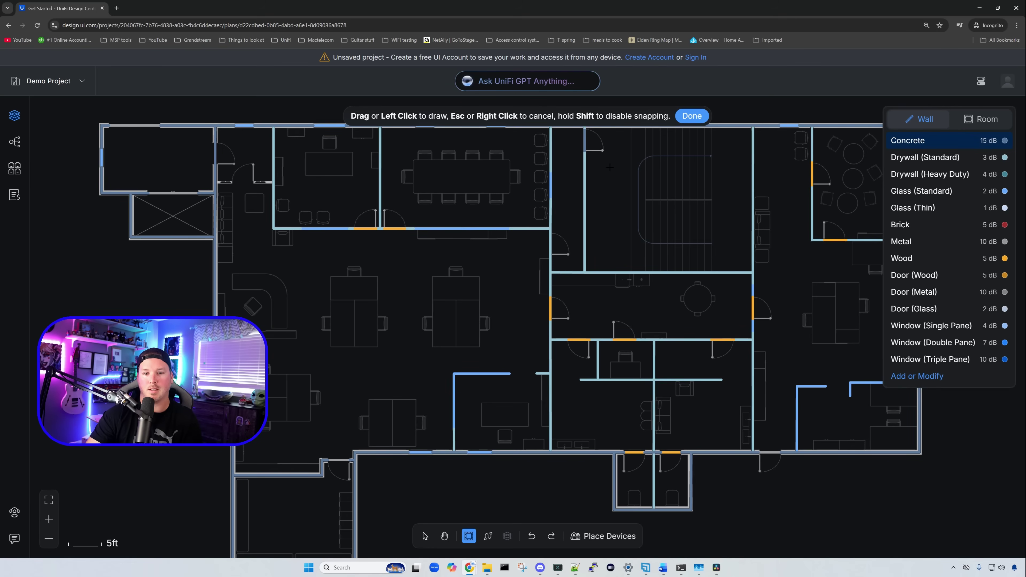
key(Escape)
click(585, 144)
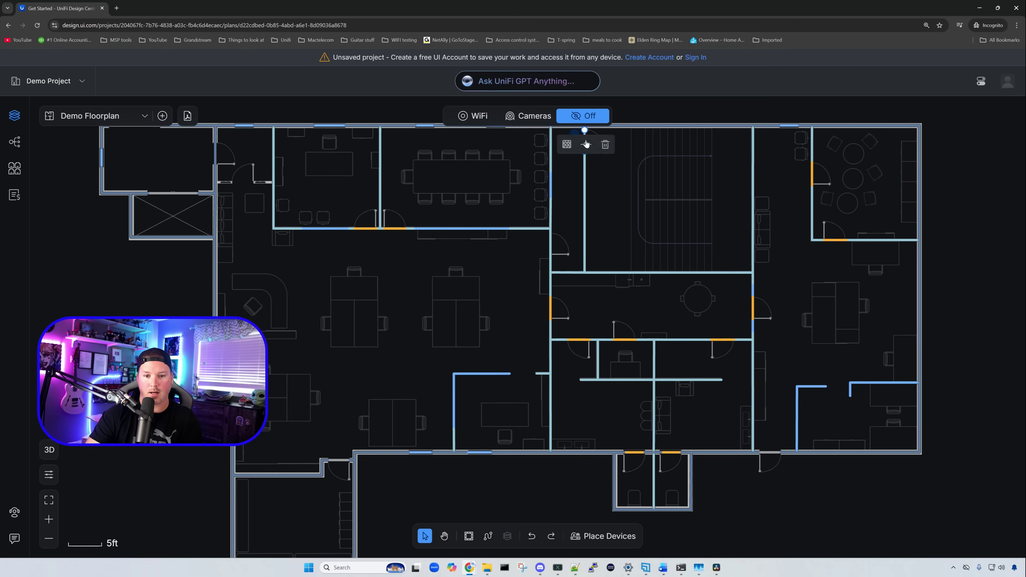
click(607, 146)
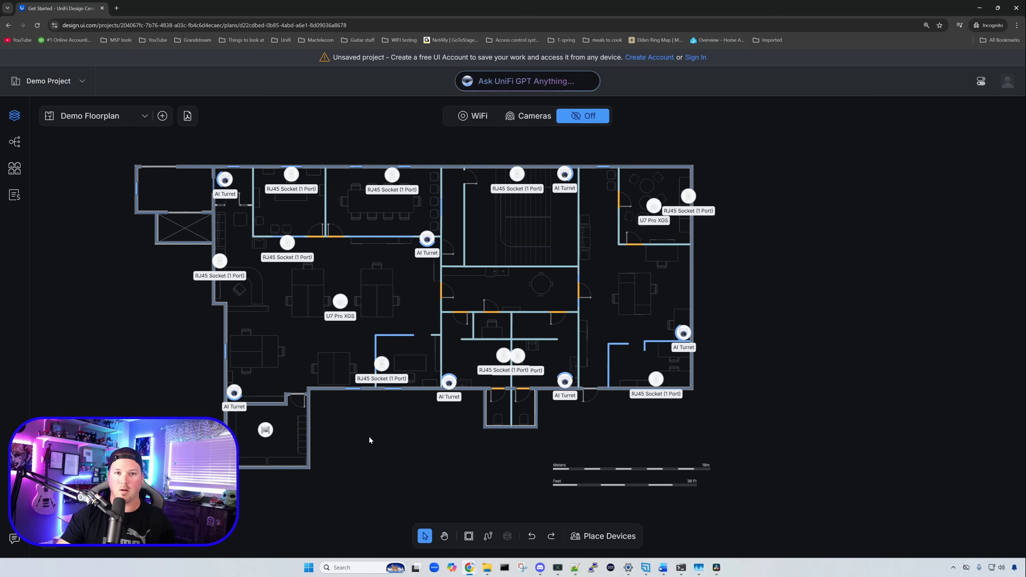
Review the rack's core equipment details, then bring up the Accessories device catalogue
click(265, 430)
click(271, 412)
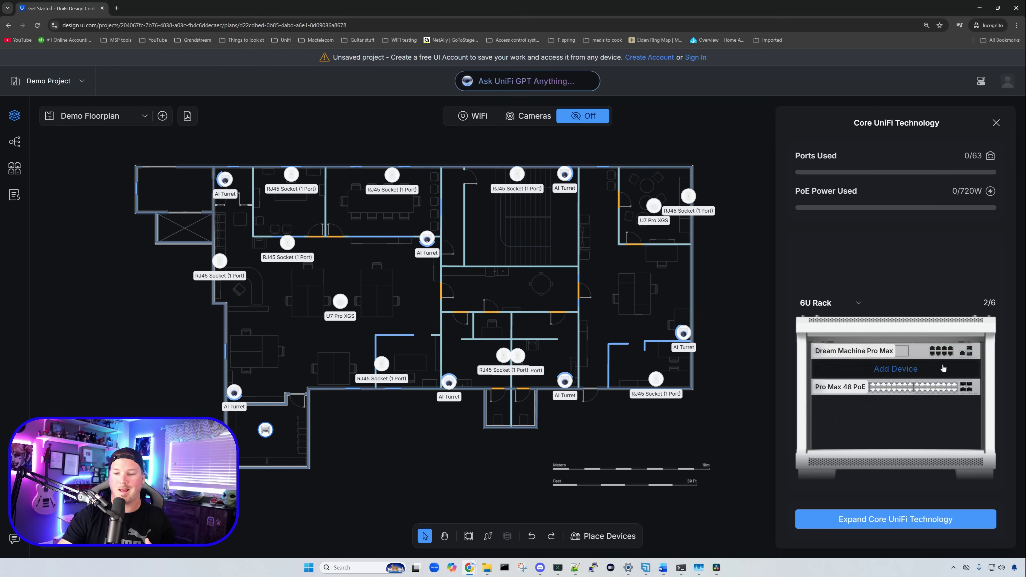
click(997, 123)
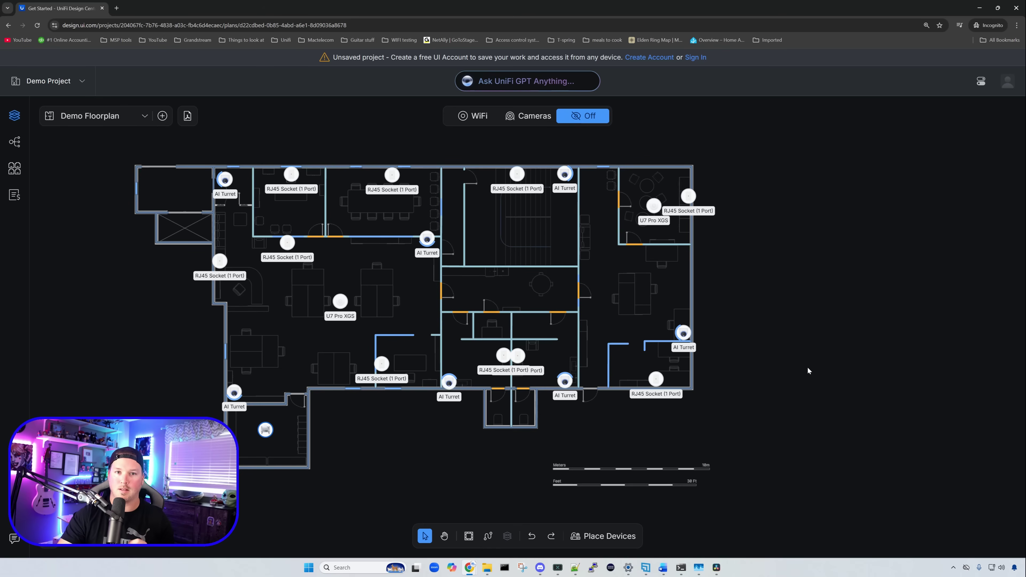
click(614, 536)
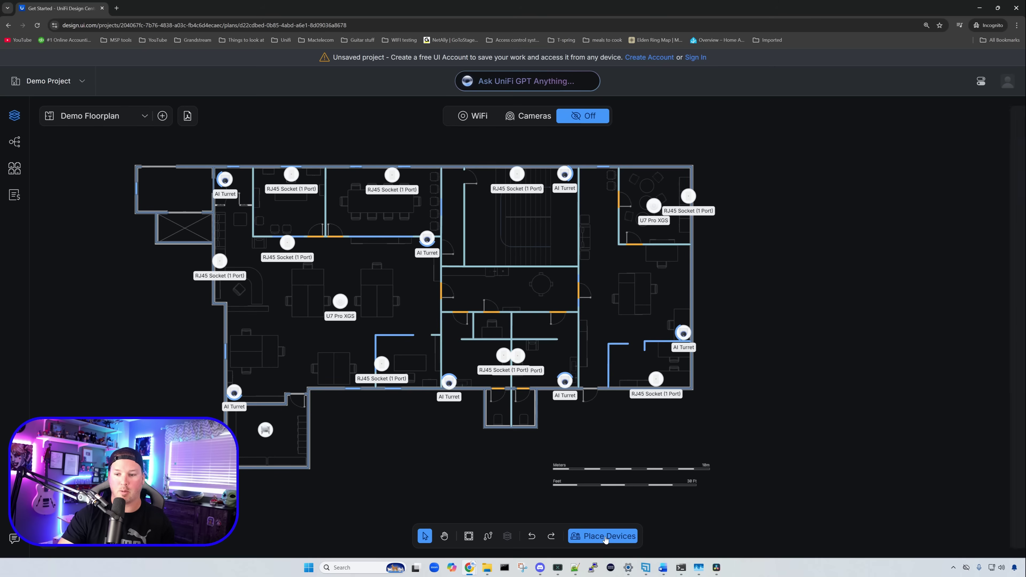
click(831, 375)
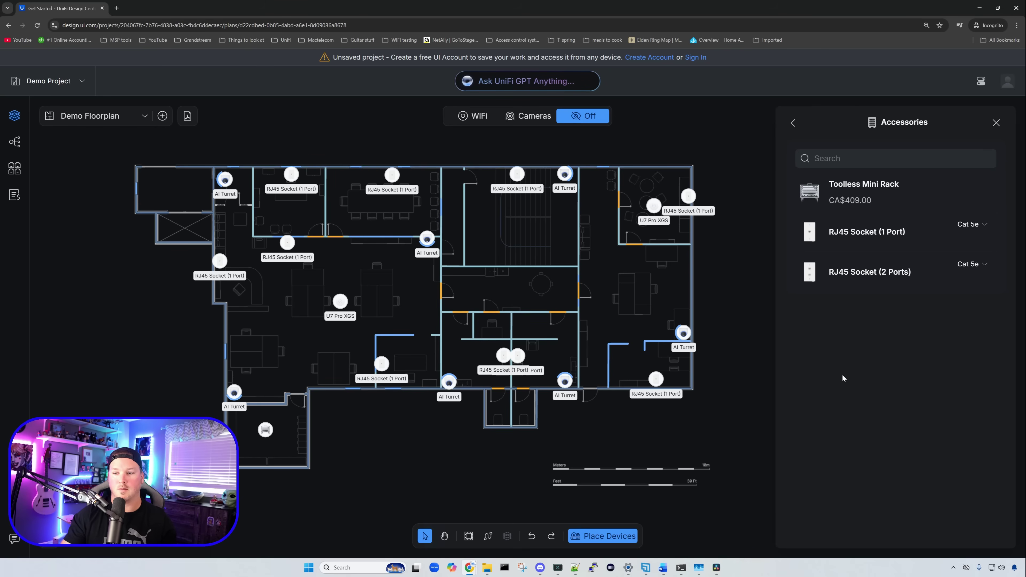
Leave the 1-port RJ45 socket cable category at Cat 5e and close the Accessories list
mouse_move(877, 237)
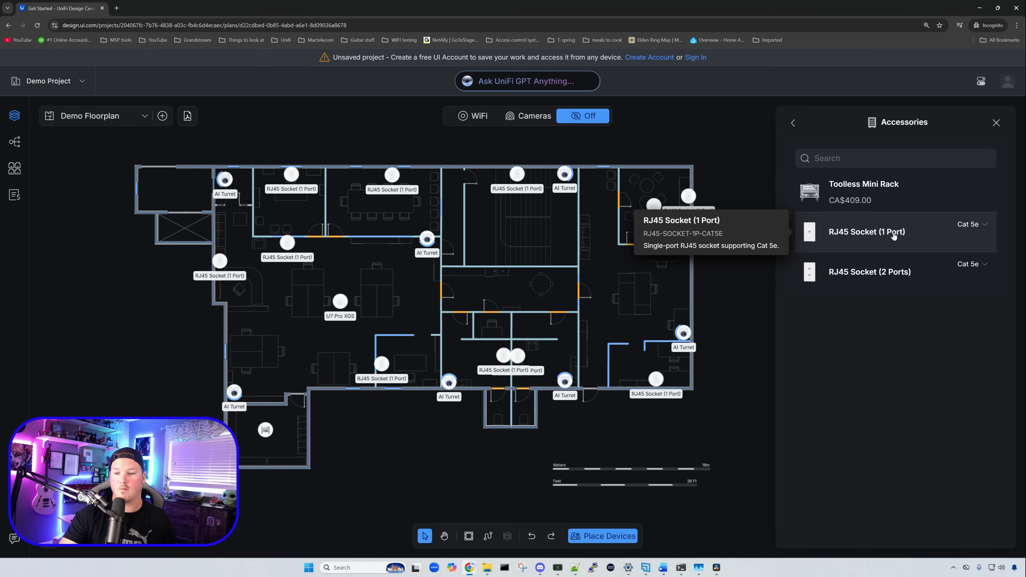
click(984, 226)
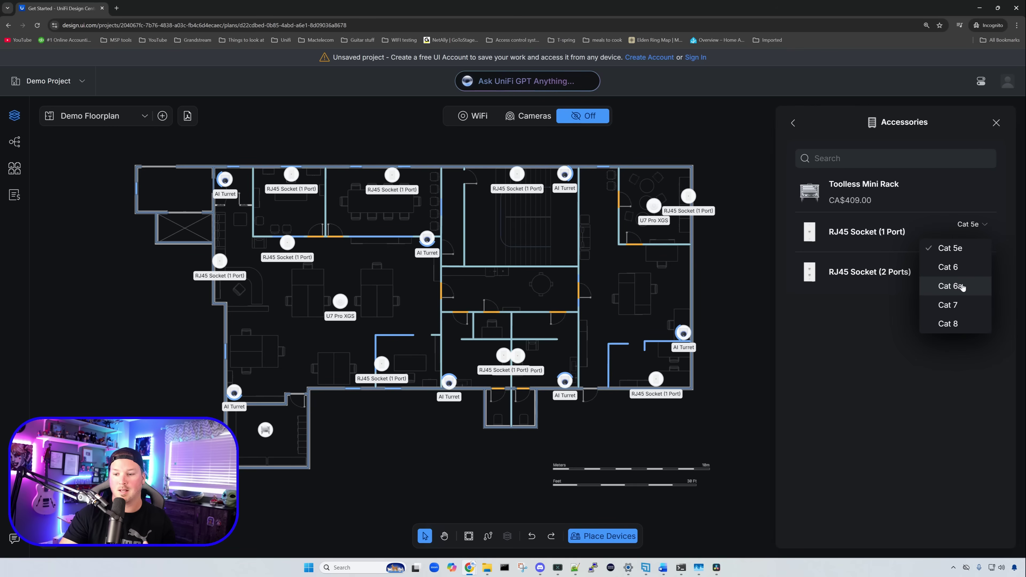
click(940, 398)
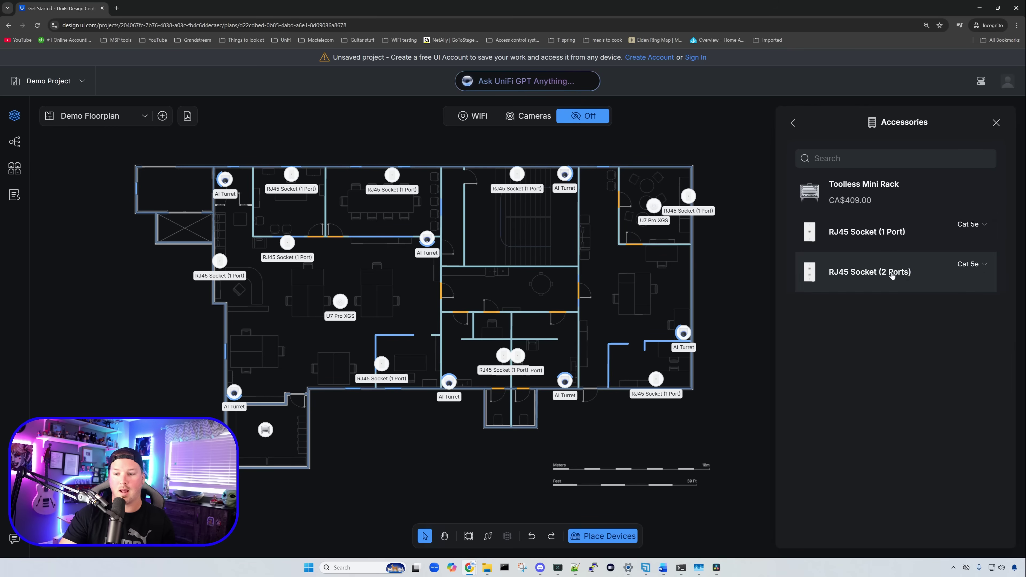
mouse_move(881, 269)
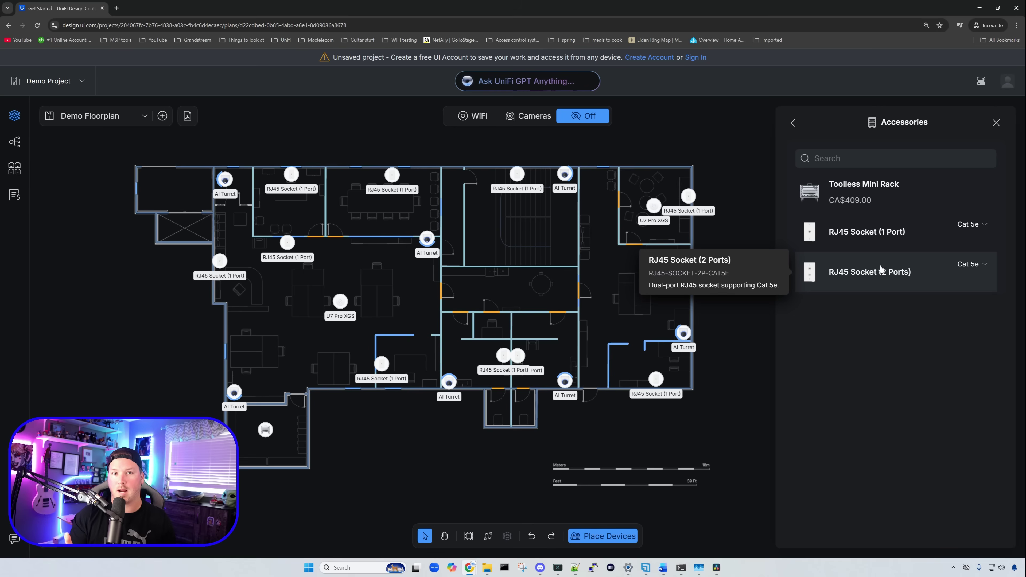
click(603, 536)
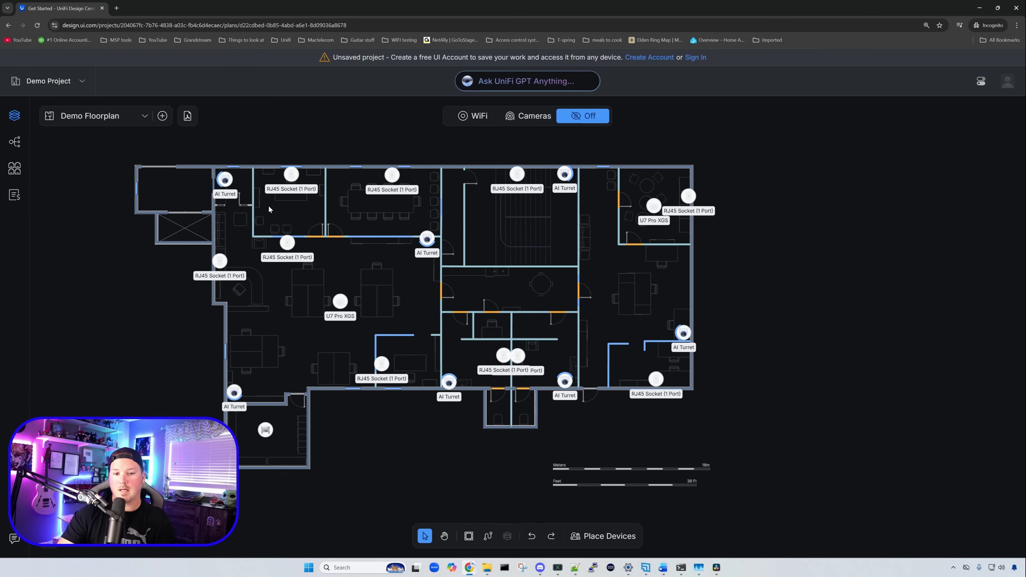
Auto-connect all devices to the Pro Max 48 PoE switch using Draw Cables with Connection Optimizer
click(487, 536)
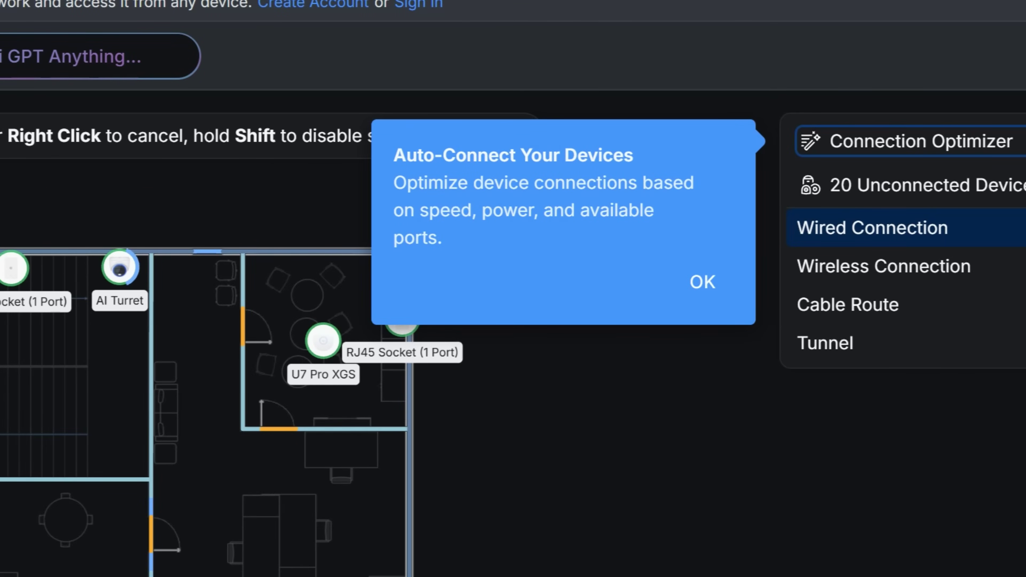
click(711, 289)
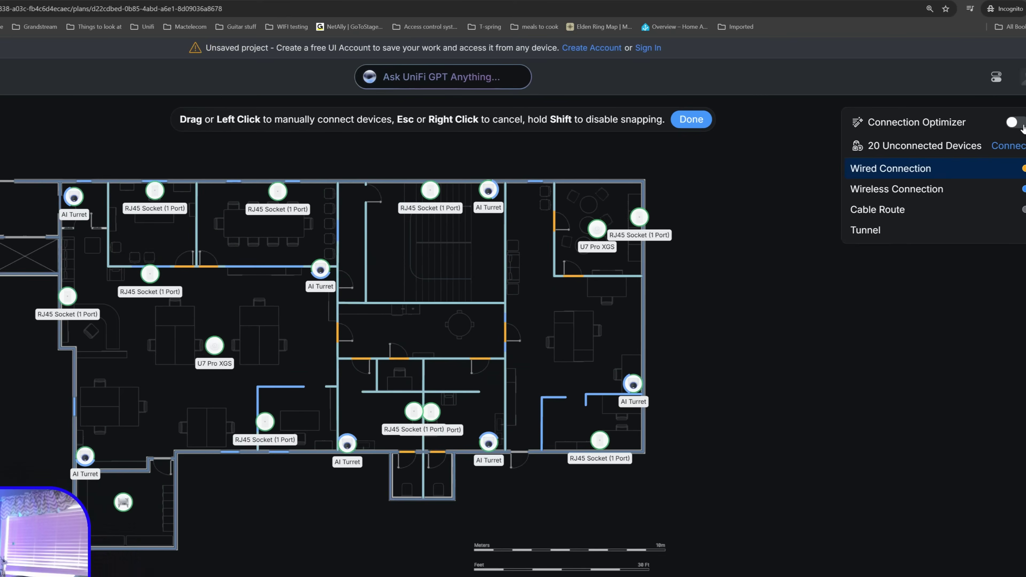
click(1013, 122)
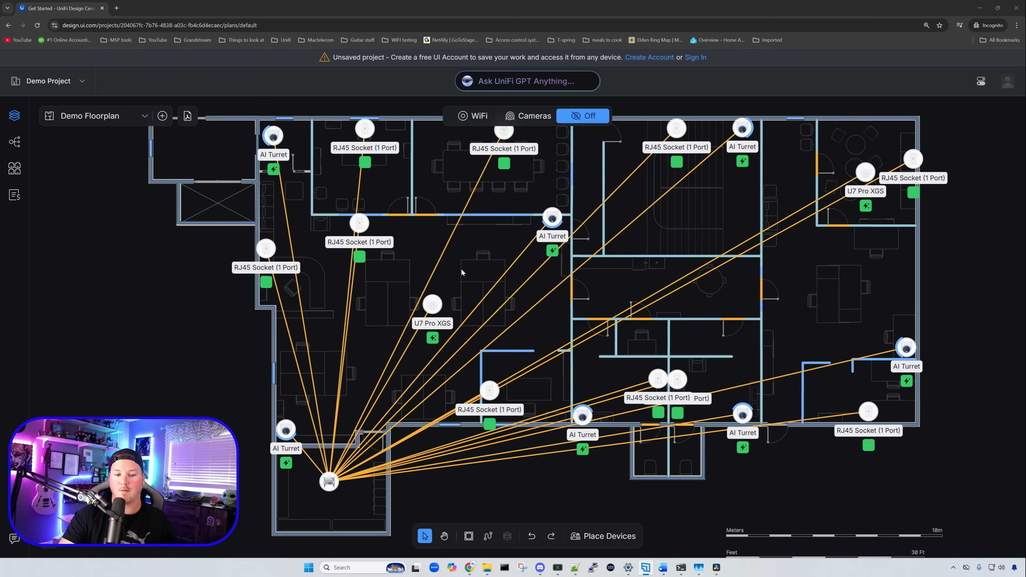
Link the central U7 Pro XGS to Port 42 on the Pro Max 48 PoE, then view switch ports
click(432, 338)
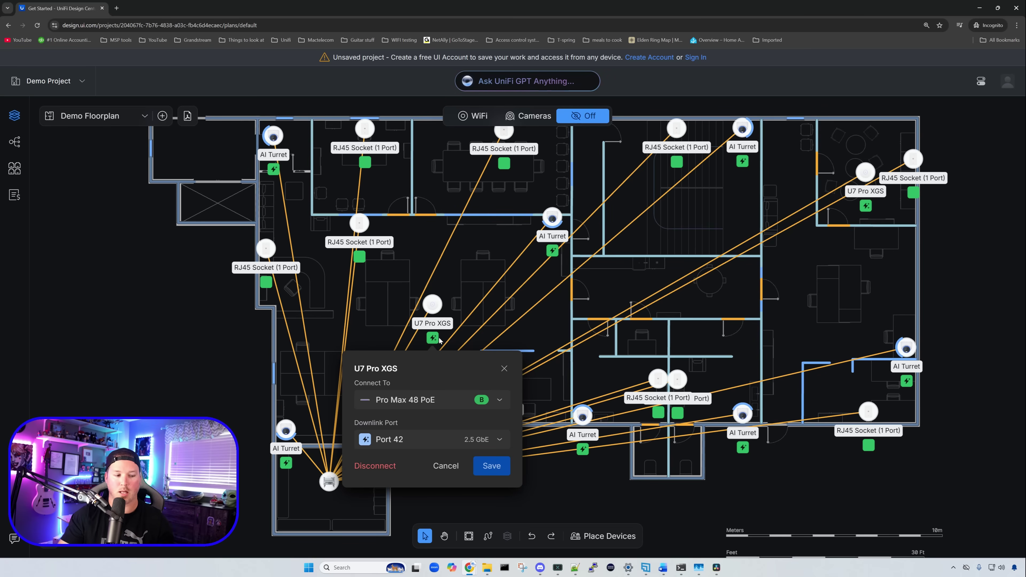
click(487, 441)
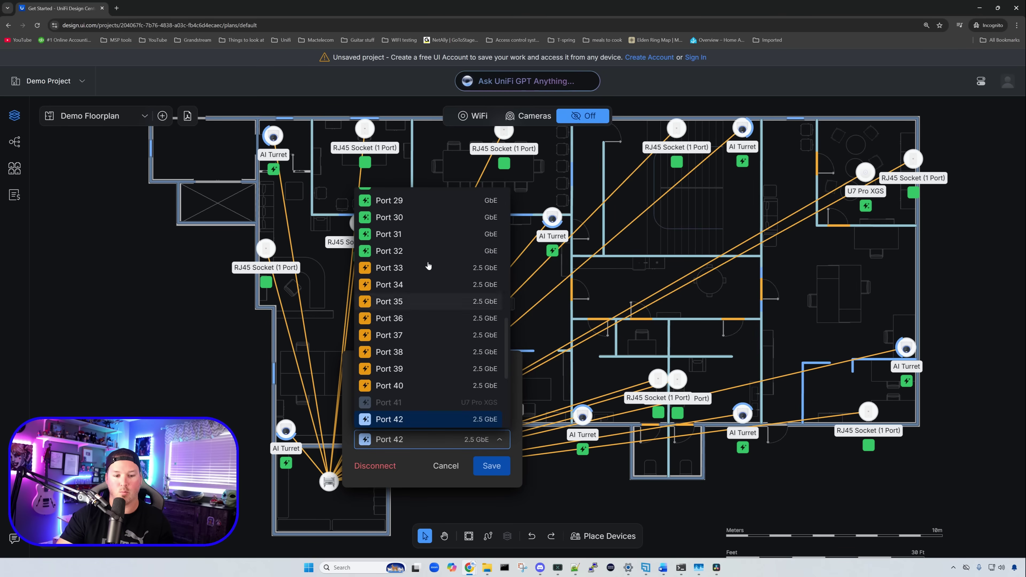
click(416, 465)
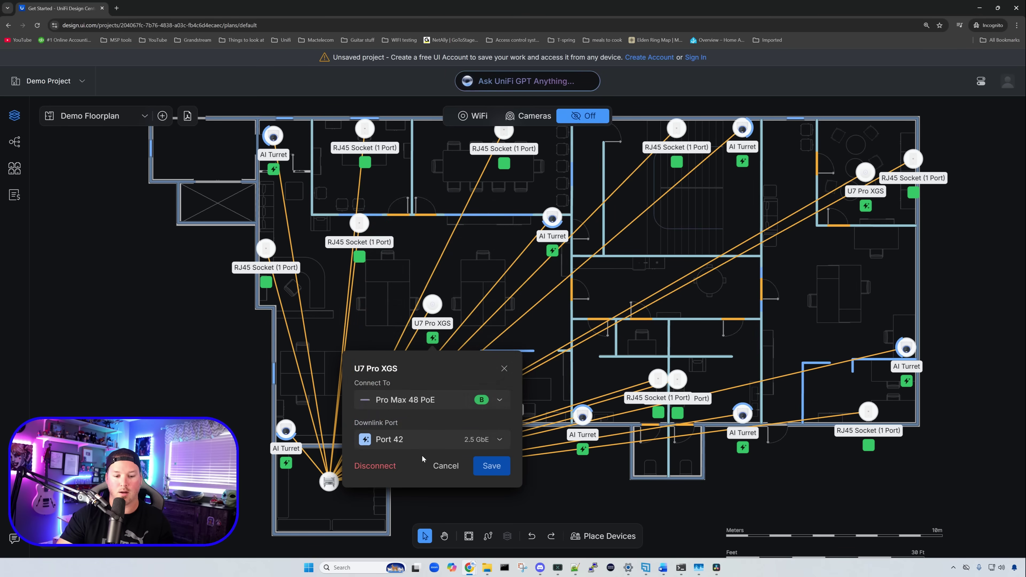
click(431, 401)
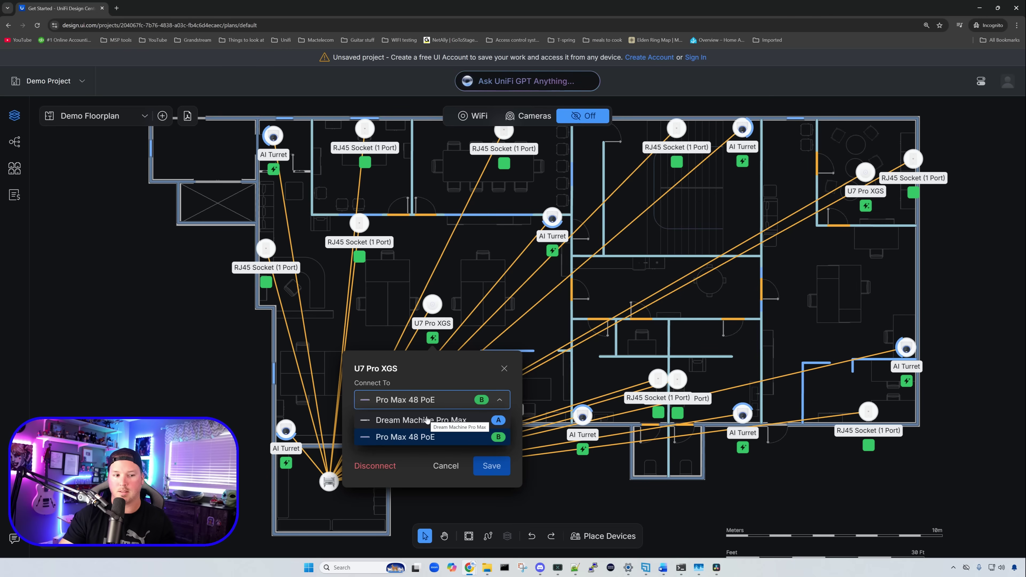
click(17, 170)
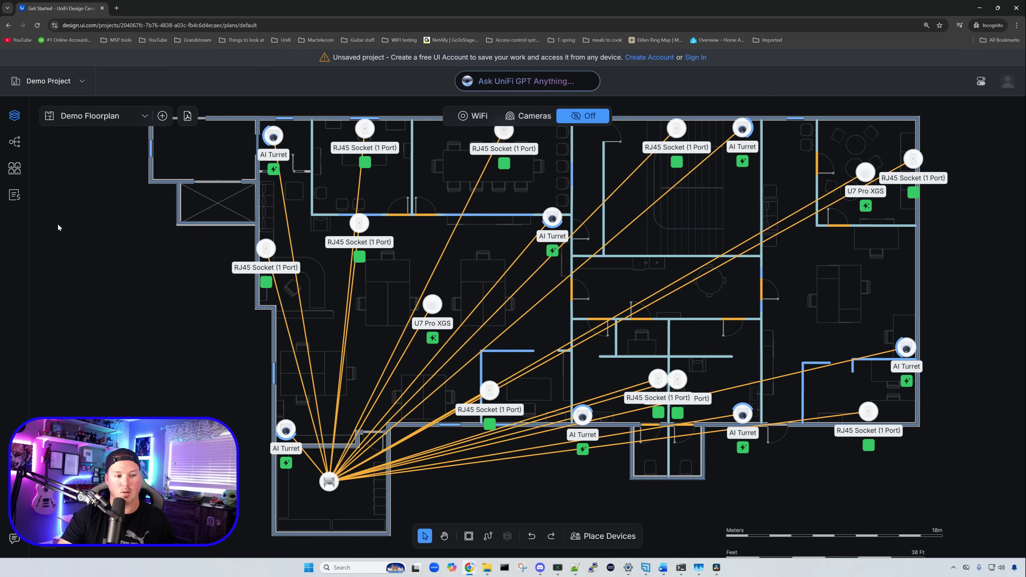
click(15, 168)
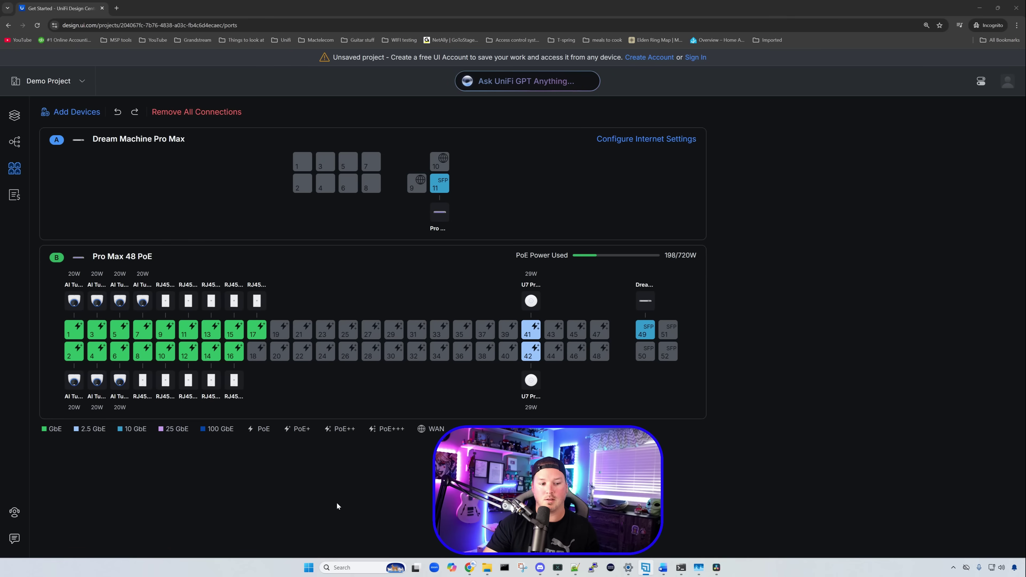
Return from the ports overview to the Demo Floorplan view
click(258, 302)
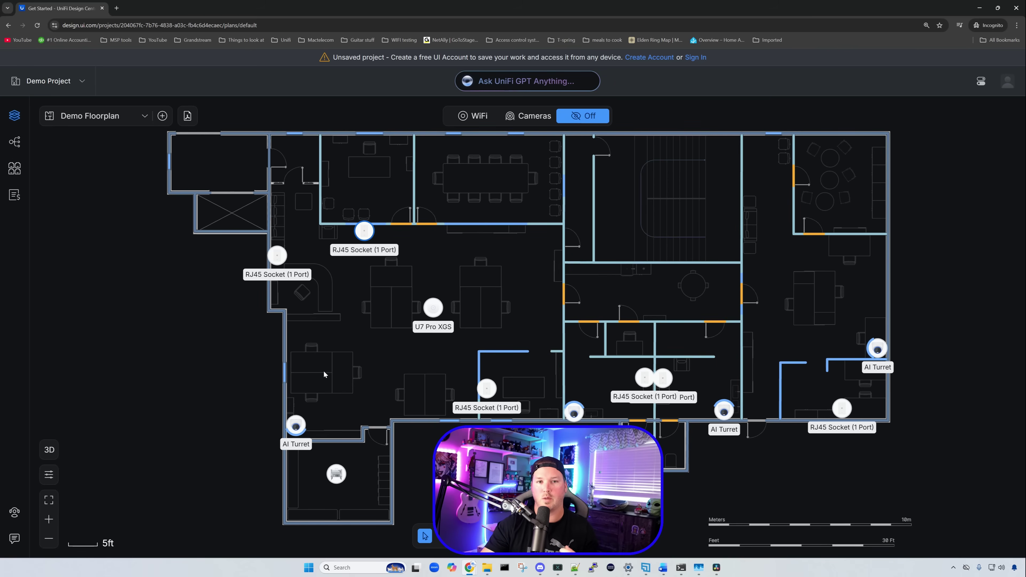
Change the name of the top open-office RJ45 socket to D01 and save it
click(367, 240)
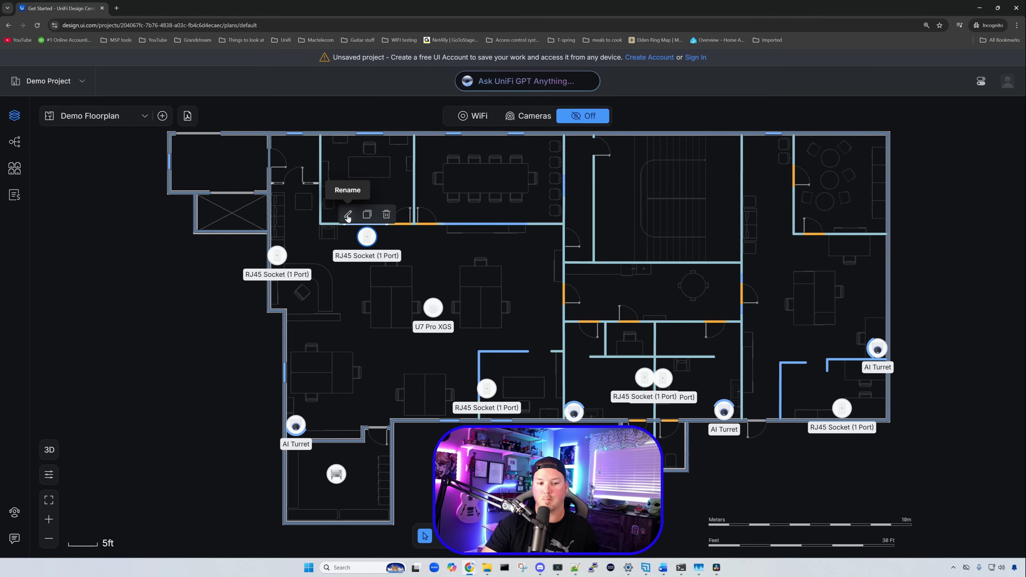
click(347, 216)
drag(432, 272, 349, 269)
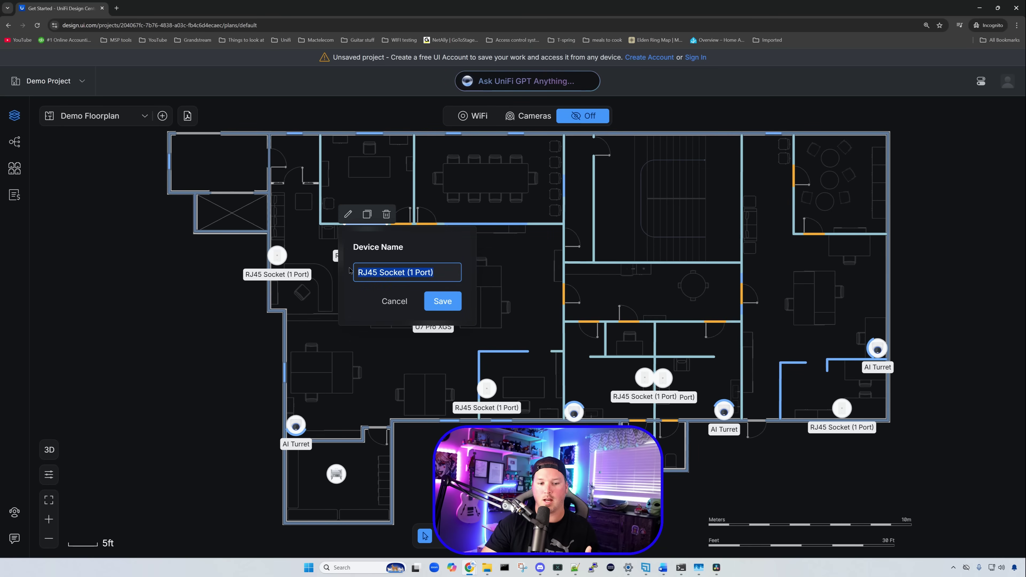
text(D01)
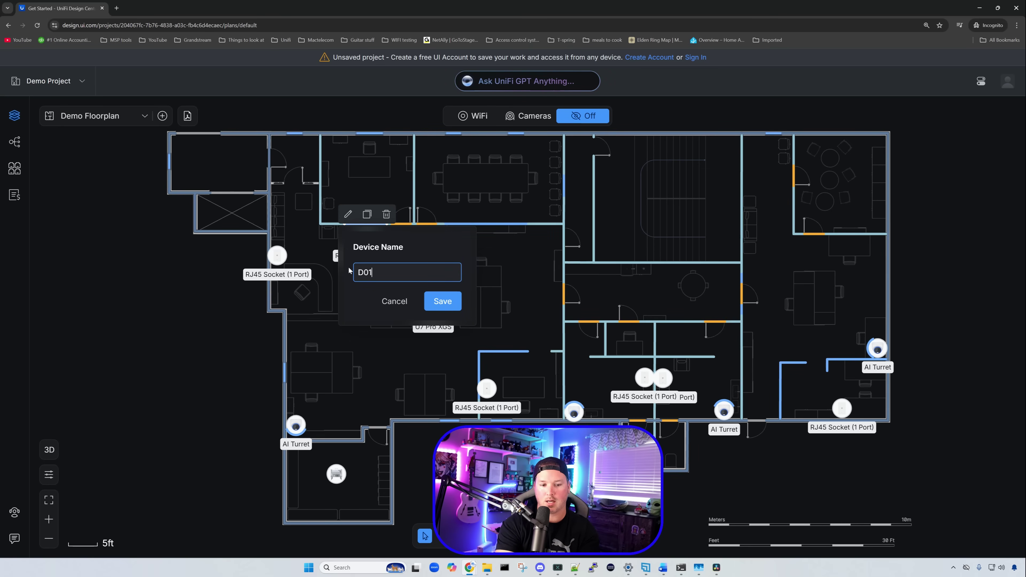
click(453, 299)
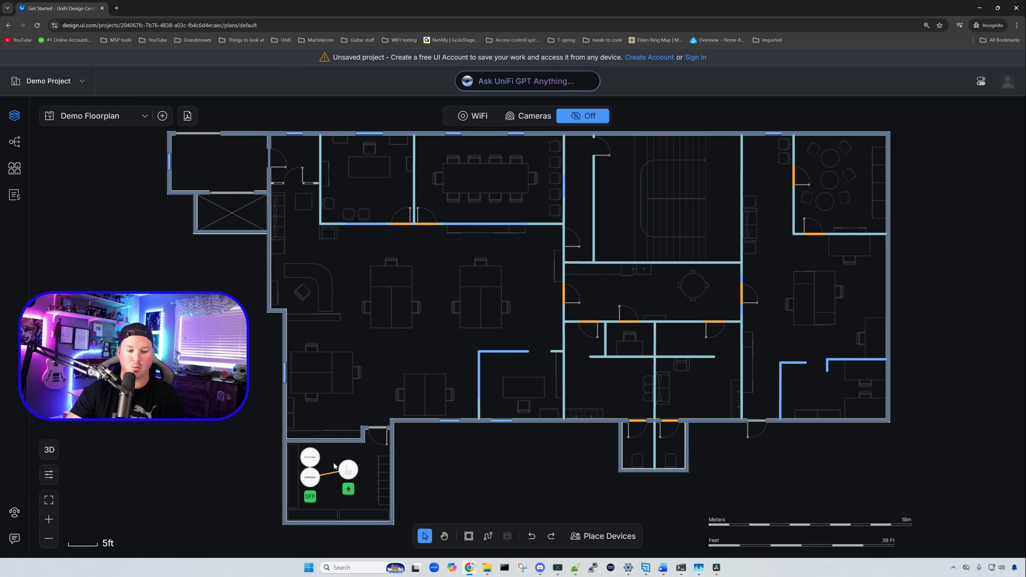
Place two Motion Sensors, one by the central corridor wall and one in the top-left room
click(621, 543)
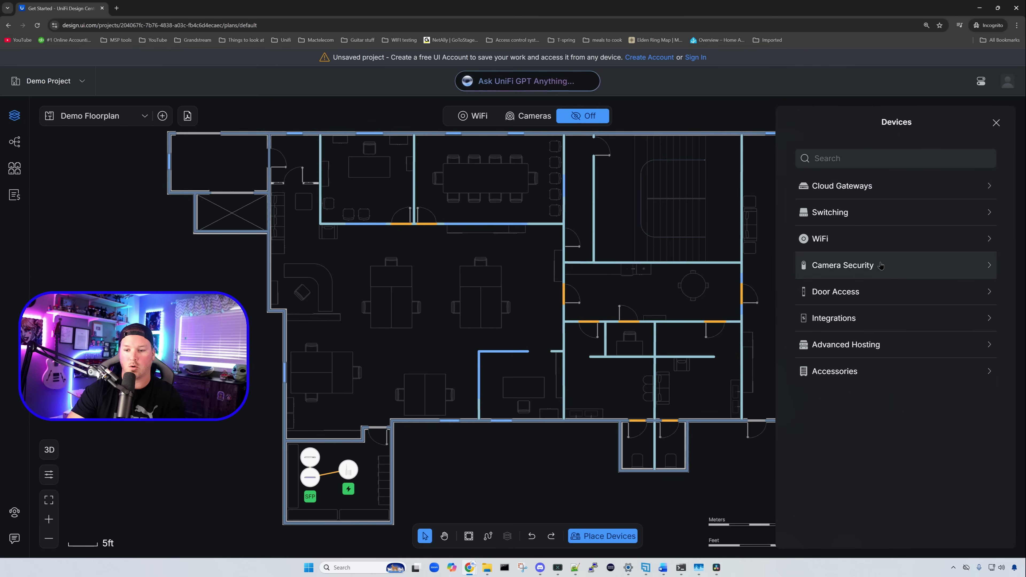
click(881, 265)
click(960, 183)
scroll(915, 350, down, 3)
scroll(917, 349, down, 12)
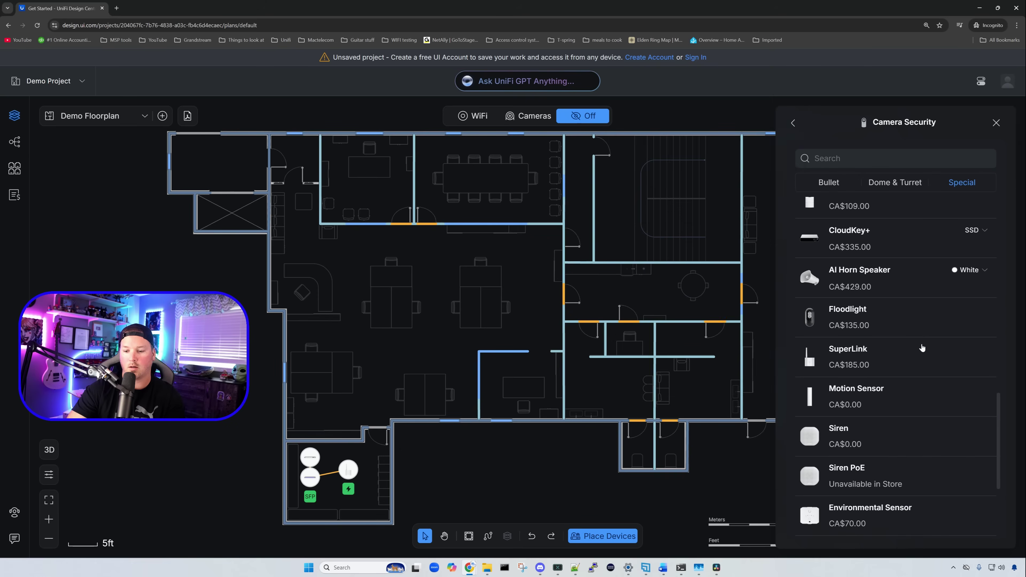
scroll(922, 348, down, 2)
click(877, 329)
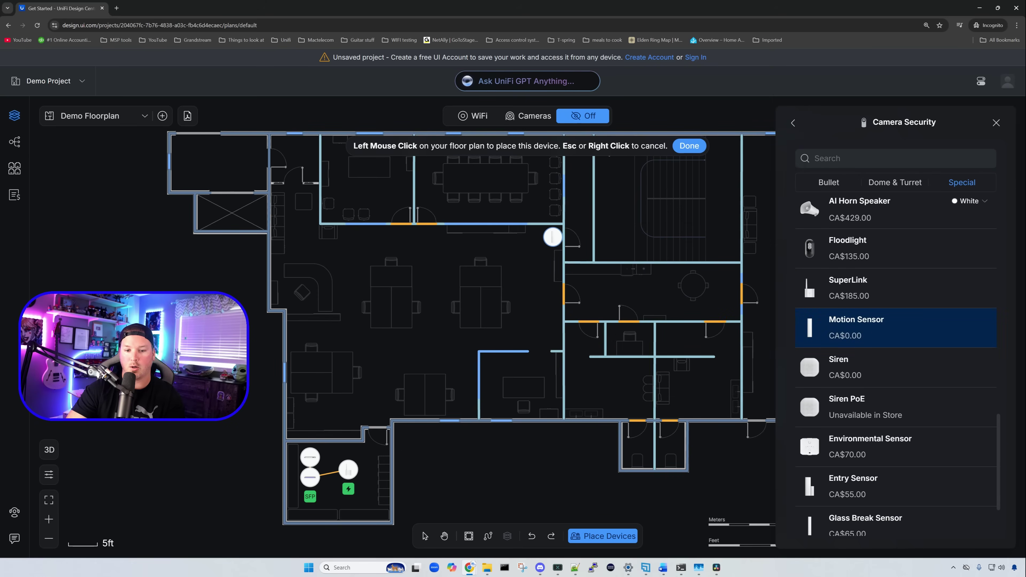
click(551, 237)
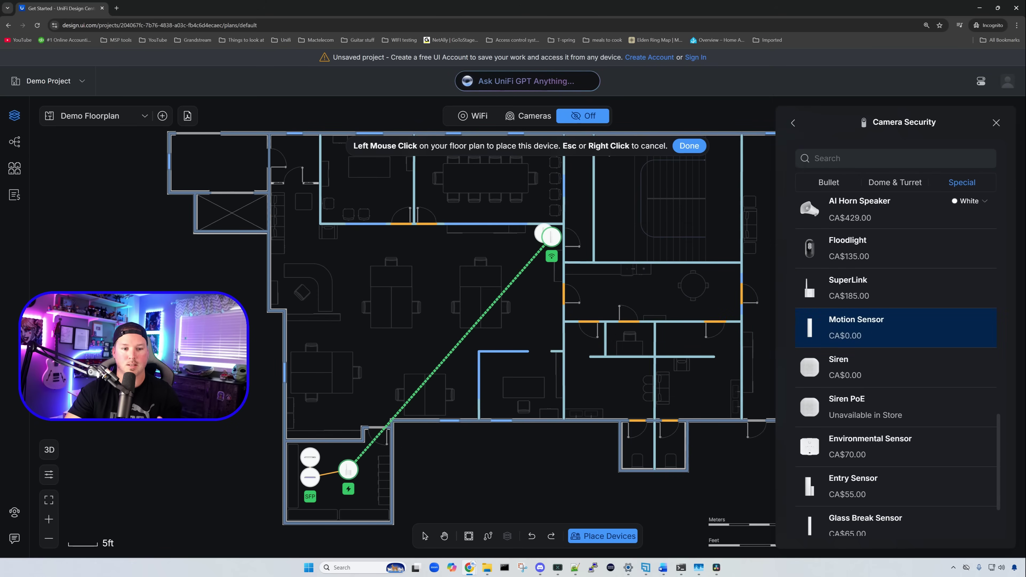
click(284, 148)
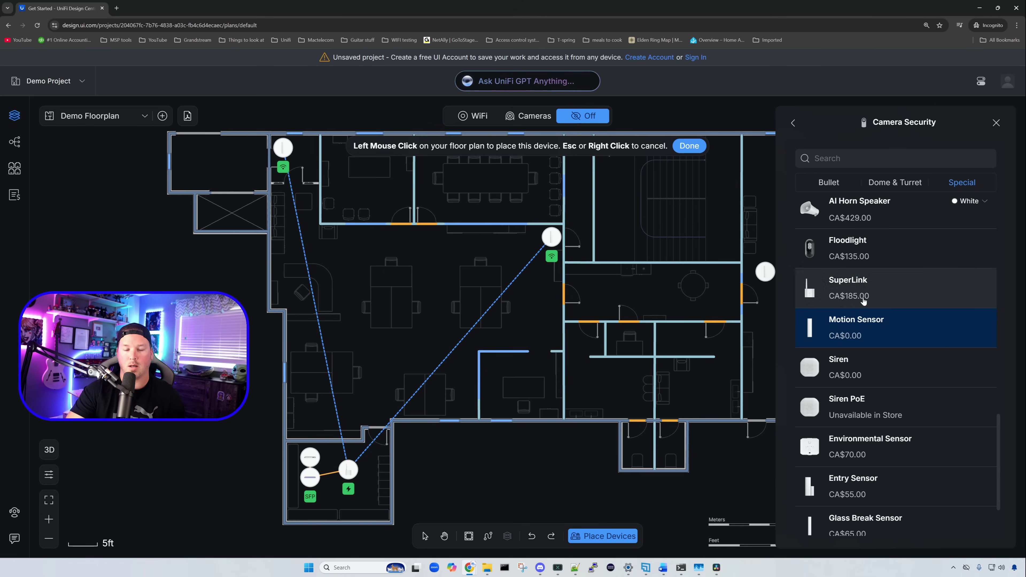
Place Glass Break Sensors in the top-middle, top-right and bottom-right rooms, then stop placing
scroll(868, 311, down, 2)
click(895, 430)
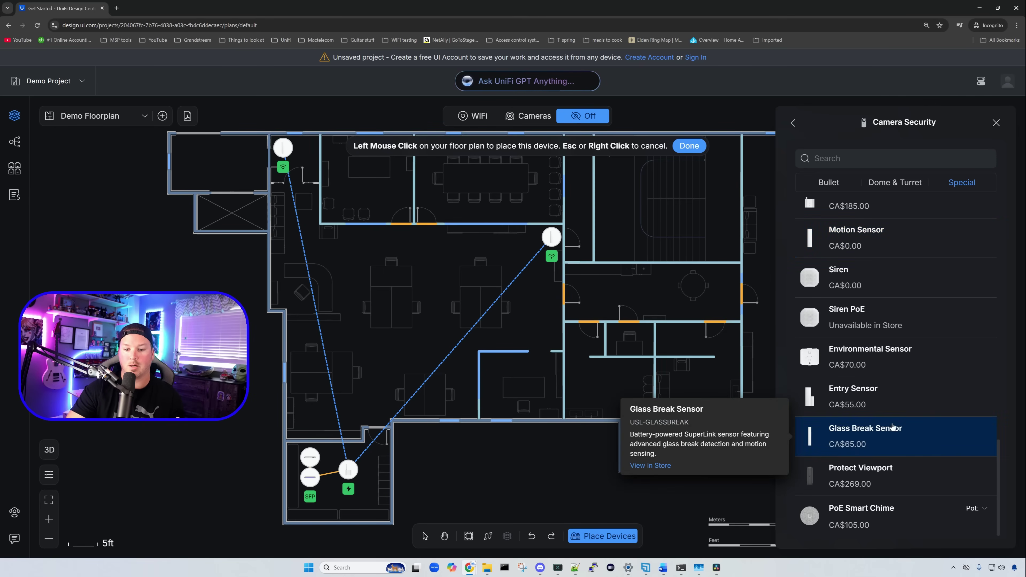
click(719, 154)
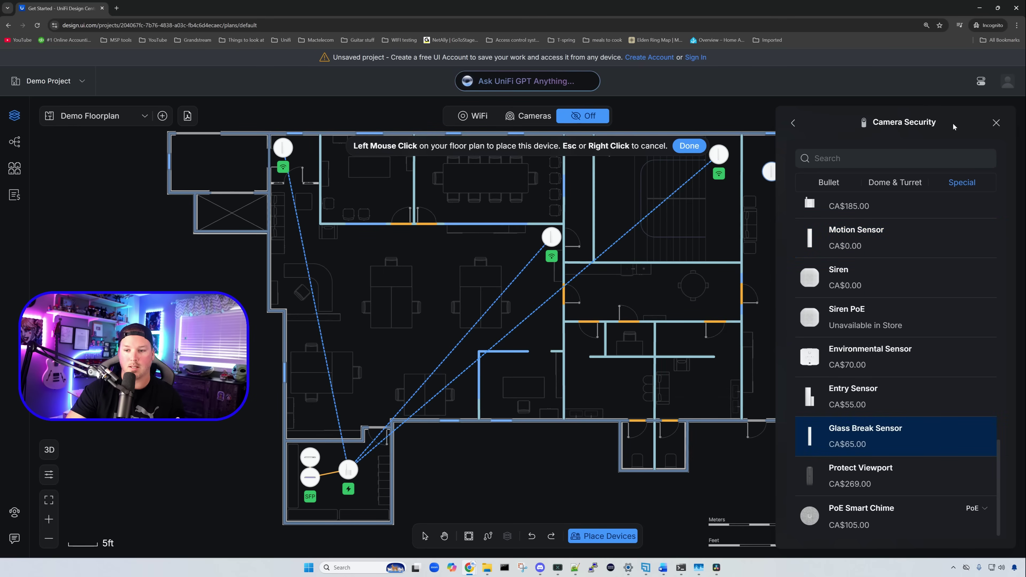
click(996, 122)
click(865, 148)
click(859, 406)
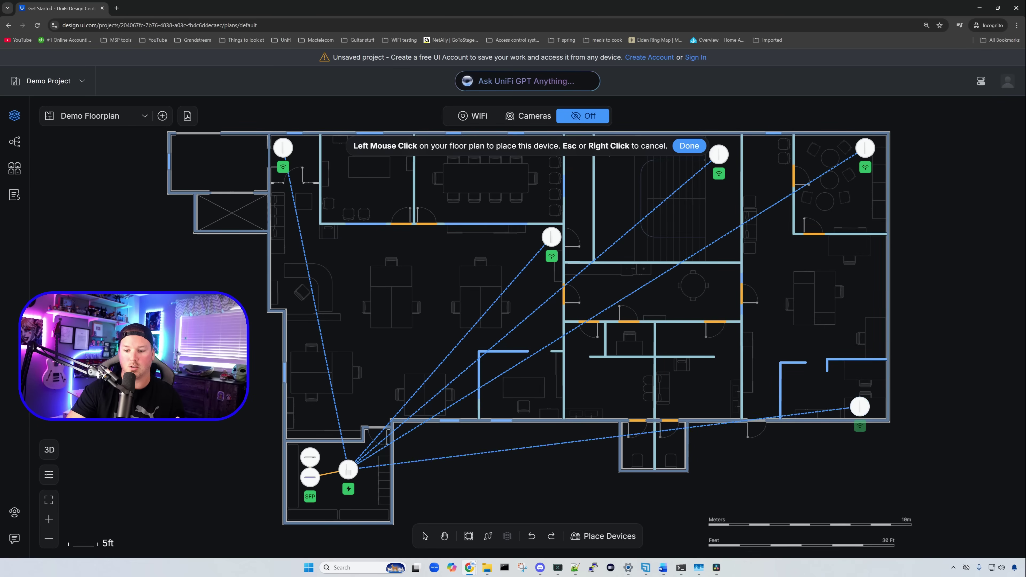
key(Escape)
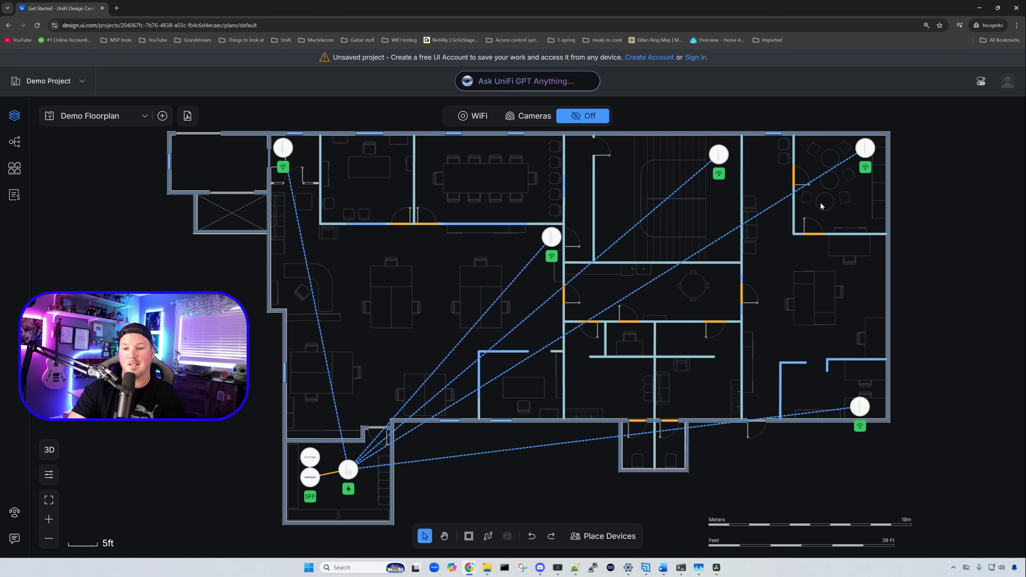